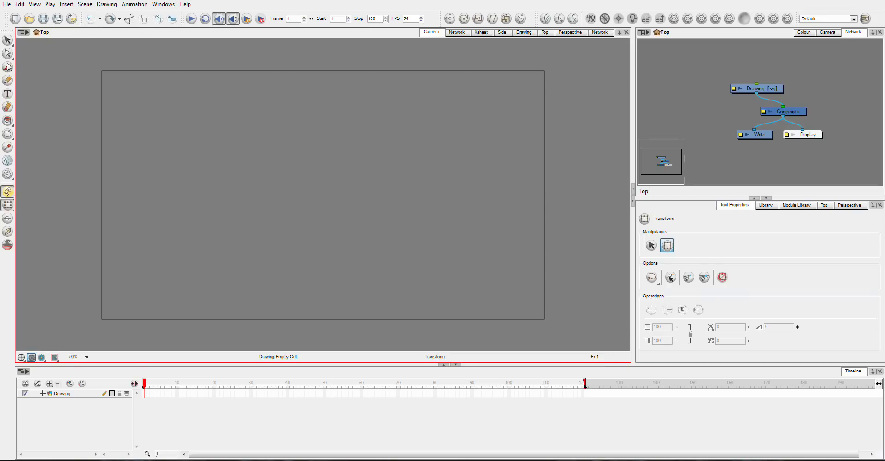
- Draw a circle at the left of the frame and expose it from frame 1 to 50
{"action": "left_click", "coordinate": [7, 133]}
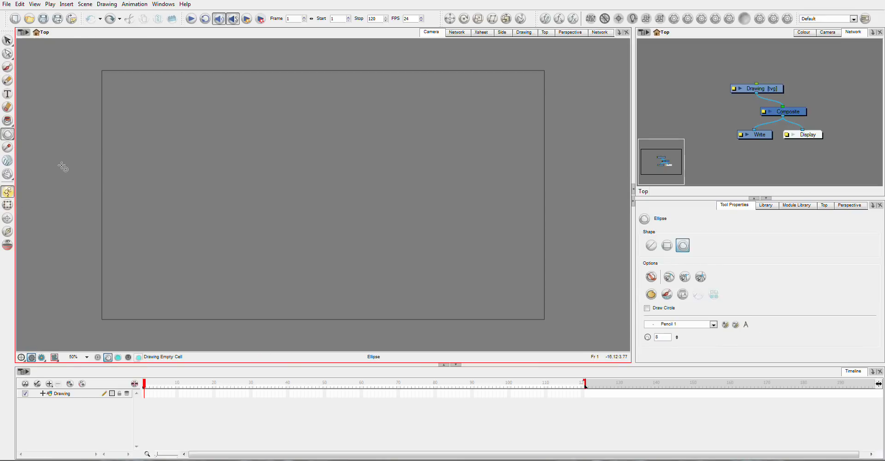
{"action": "mouse_move", "coordinate": [127, 205]}
{"action": "left_mouse_down"}
{"action": "mouse_move", "coordinate": [186, 271]}
{"action": "mouse_move", "coordinate": [199, 258]}
{"action": "mouse_move", "coordinate": [196, 271]}
{"action": "left_mouse_up"}
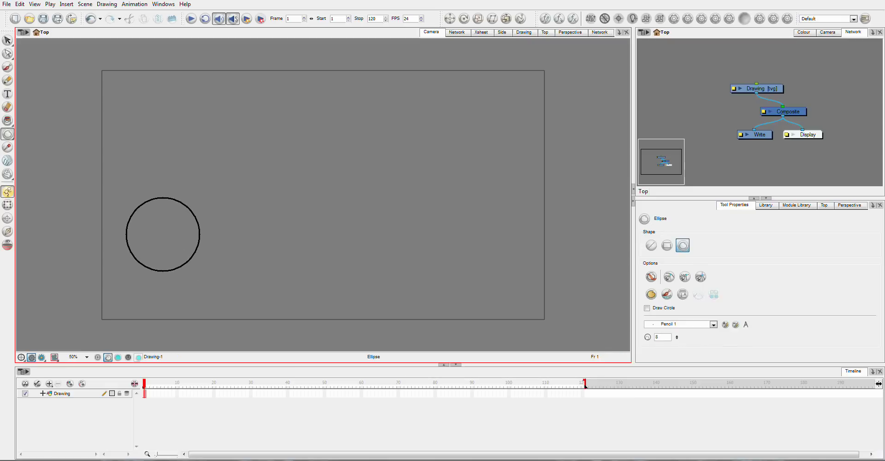
{"action": "left_click", "coordinate": [326, 394]}
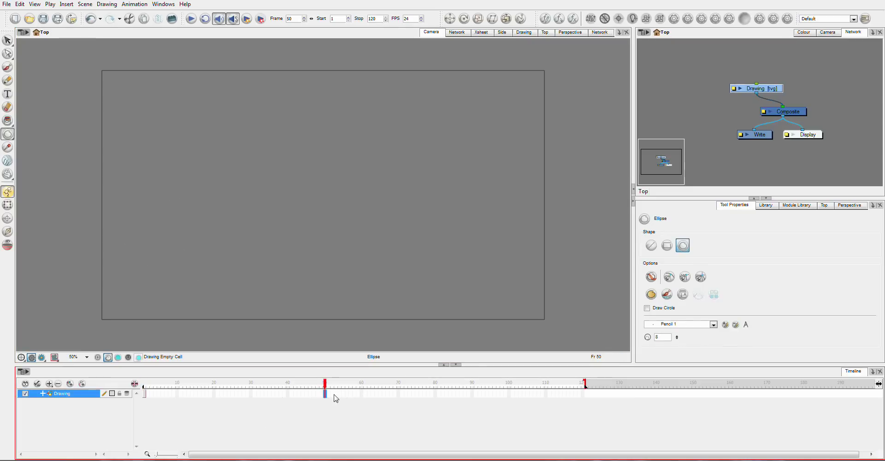
{"action": "key", "text": "F5"}
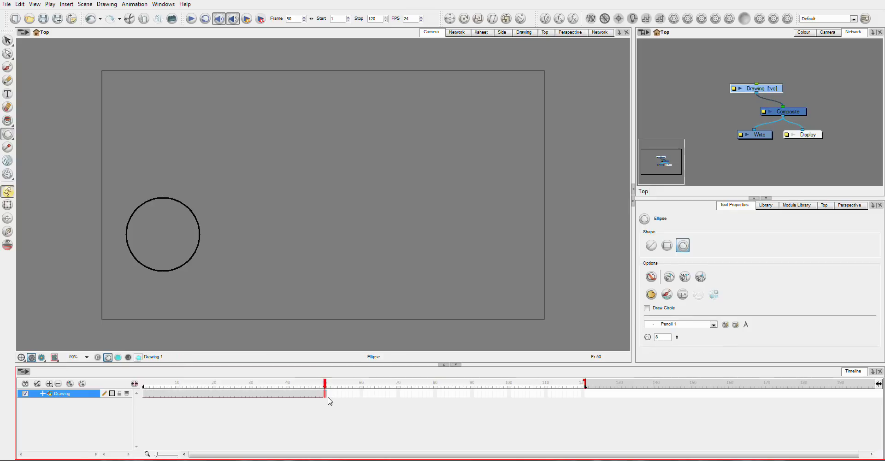
{"action": "left_click", "coordinate": [146, 395]}
{"action": "left_click", "coordinate": [7, 204]}
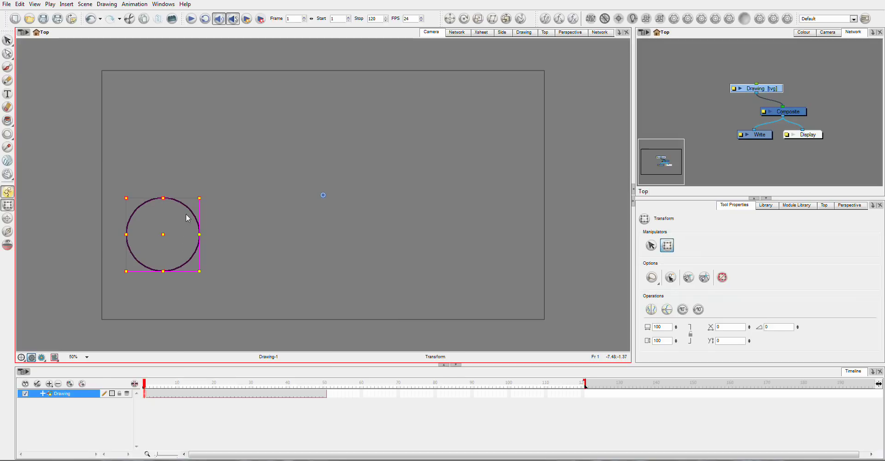
- At frame 50, move the circle to the lower right, then play the motion from frame 1
{"action": "left_click", "coordinate": [324, 395]}
{"action": "left_click_drag", "start_coordinate": [192, 215], "coordinate": [515, 219]}
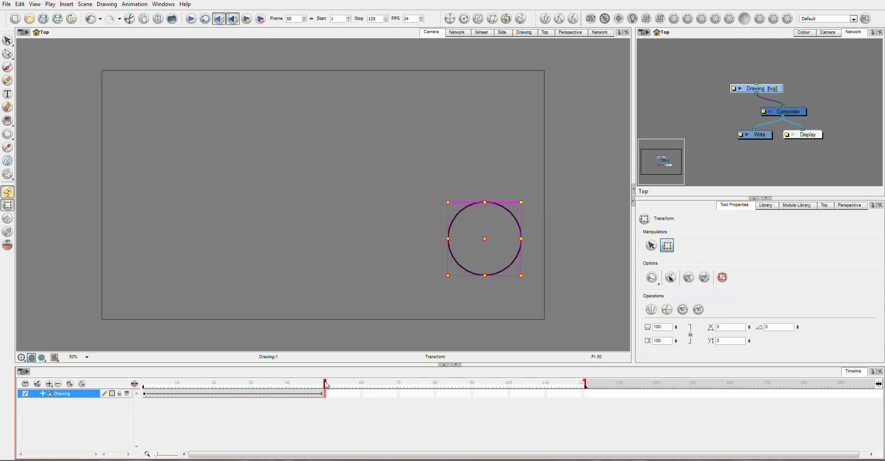
{"action": "left_click_drag", "start_coordinate": [325, 385], "coordinate": [142, 385]}
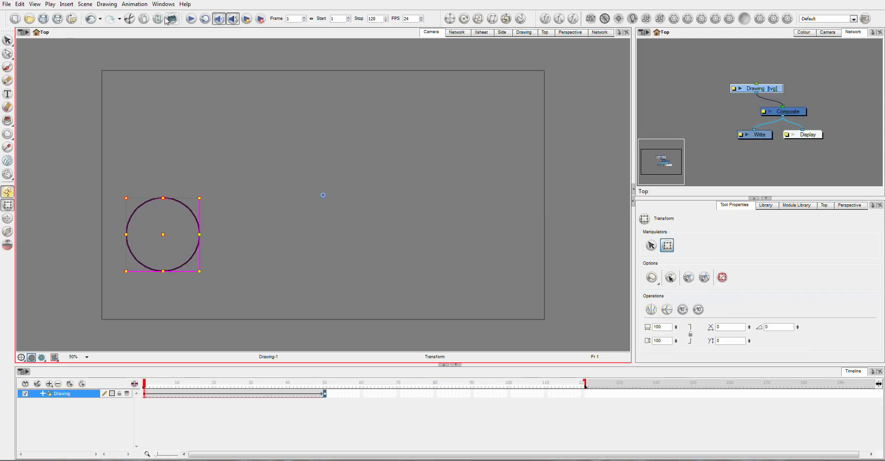
{"action": "left_click", "coordinate": [190, 19]}
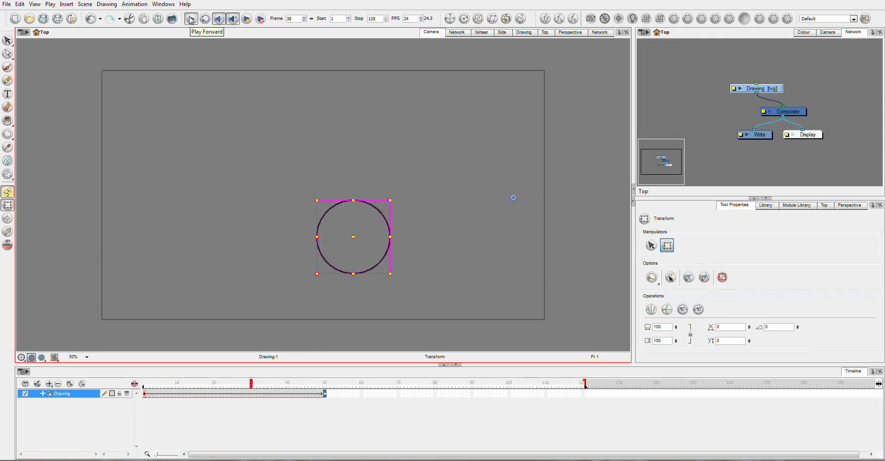
{"action": "left_click", "coordinate": [191, 19]}
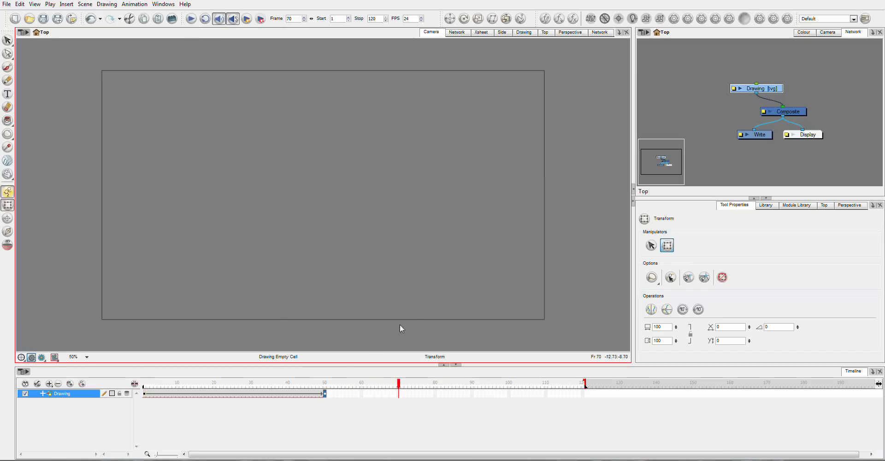
{"action": "left_click_drag", "start_coordinate": [399, 385], "coordinate": [139, 371]}
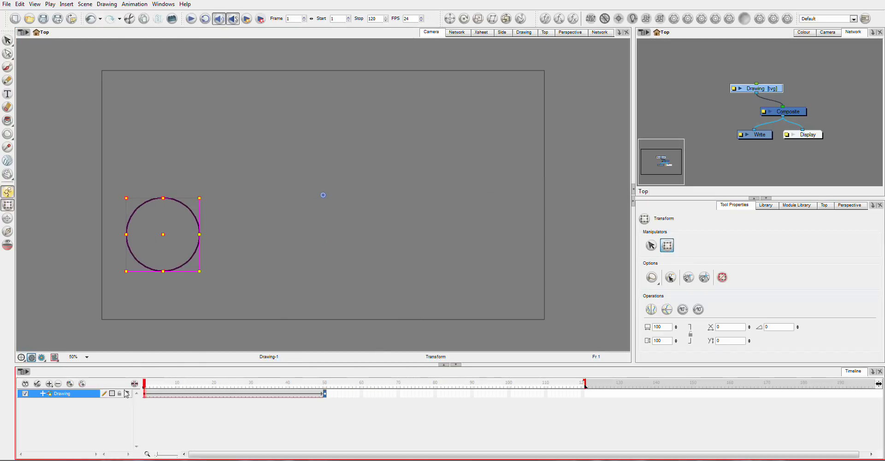
- Show the Drawing-1 cell name column and briefly expand the Drawing layer's parameters
{"action": "left_click", "coordinate": [135, 384]}
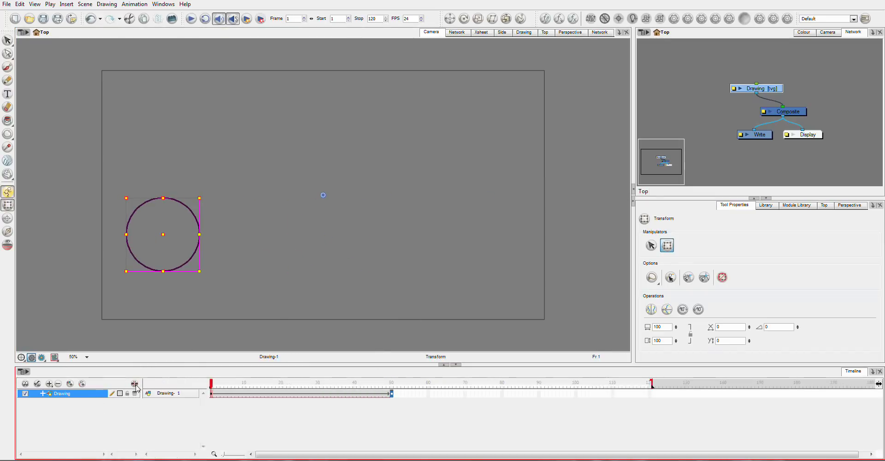
{"action": "left_click", "coordinate": [43, 394]}
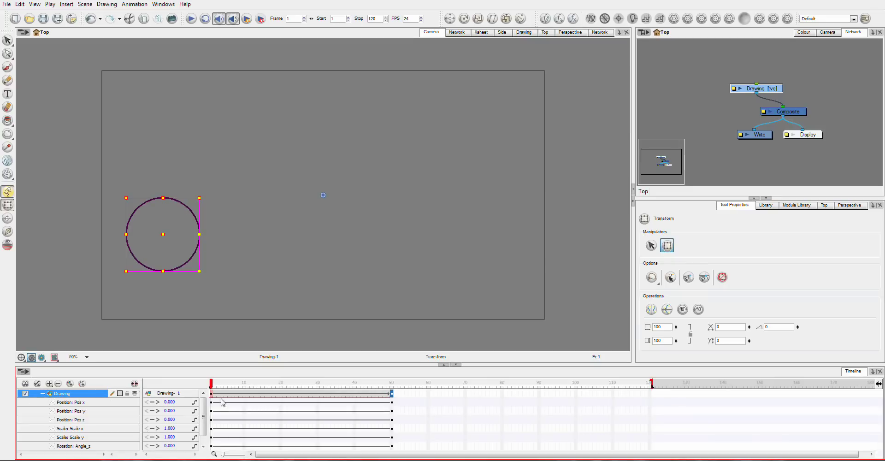
{"action": "left_click", "coordinate": [43, 394]}
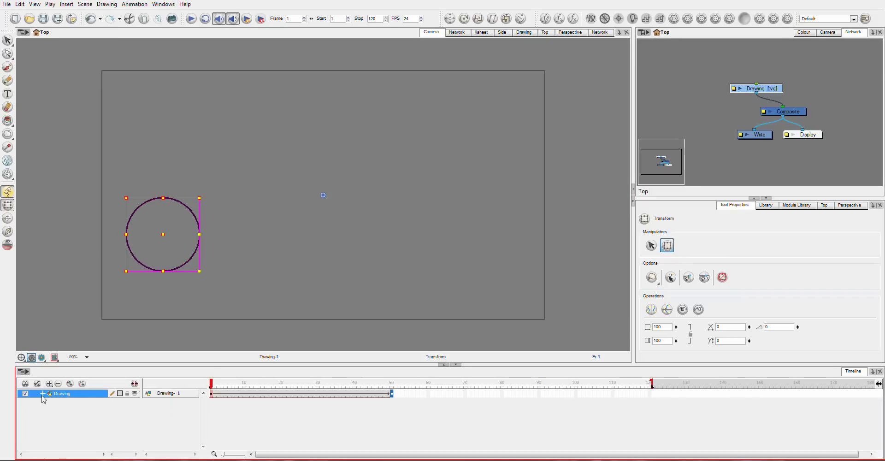
- Ease the frame-1 keyframe to right time ratio 100 and value ratio 0.7, then play it
{"action": "right_click", "coordinate": [212, 395]}
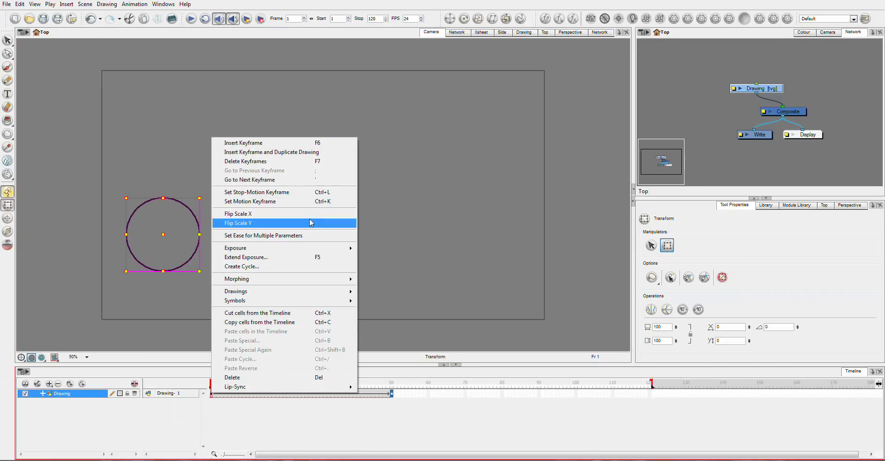
{"action": "left_click", "coordinate": [281, 236]}
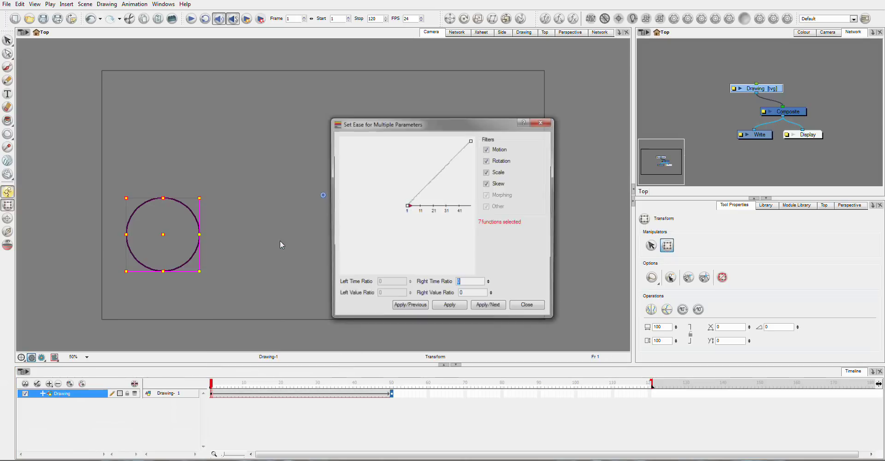
{"action": "left_click_drag", "start_coordinate": [412, 209], "coordinate": [458, 206]}
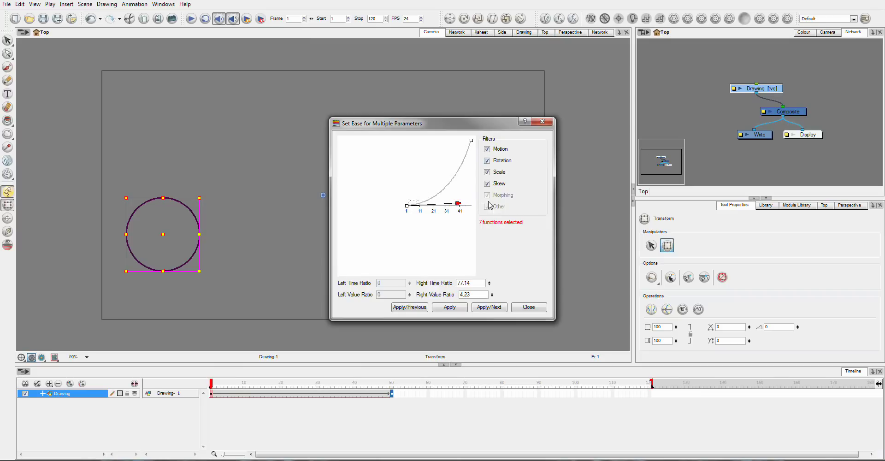
{"action": "left_click_drag", "start_coordinate": [458, 204], "coordinate": [471, 207]}
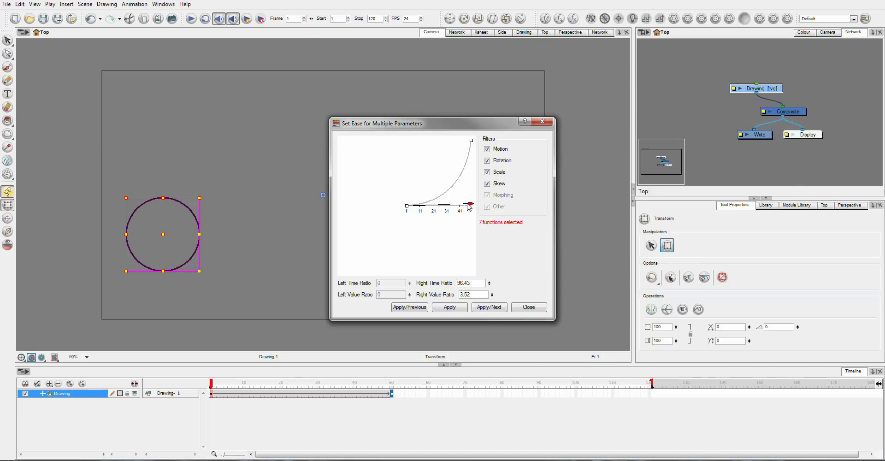
{"action": "left_click_drag", "start_coordinate": [476, 210], "coordinate": [474, 208]}
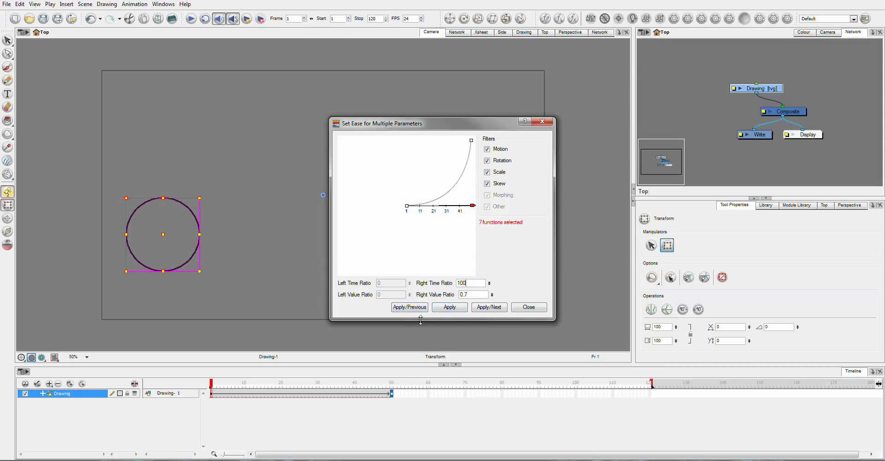
{"action": "left_click", "coordinate": [515, 311]}
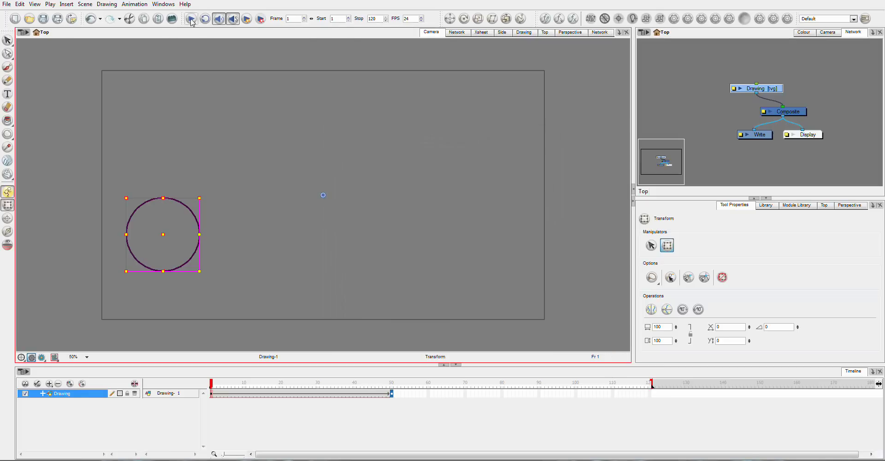
{"action": "left_click", "coordinate": [191, 19]}
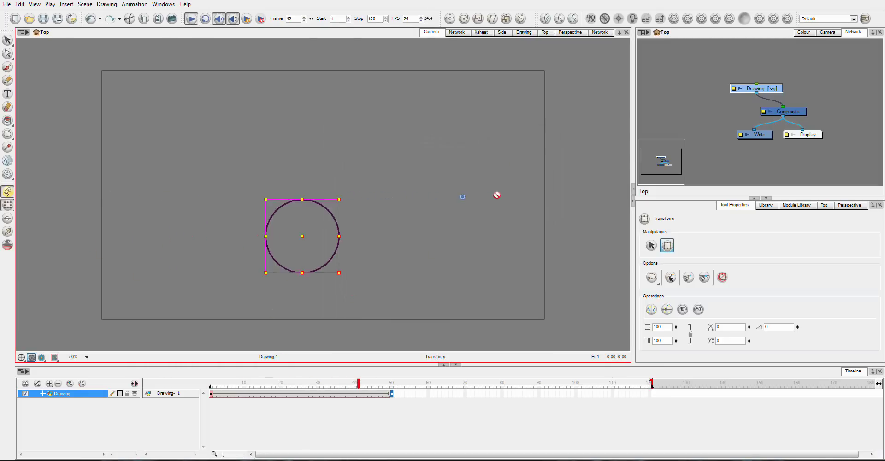
- Extend the circle to frame 83 and key it near the top centre of the frame
{"action": "key", "text": "Return"}
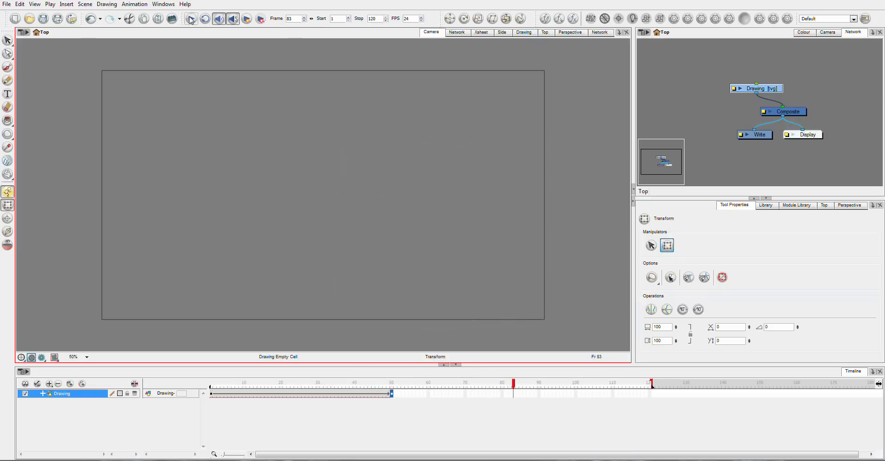
{"action": "left_click", "coordinate": [392, 394]}
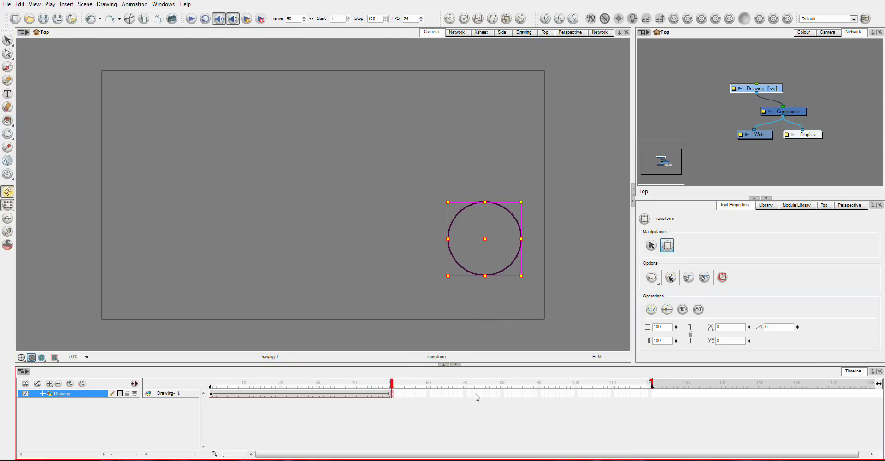
{"action": "left_click", "coordinate": [513, 394]}
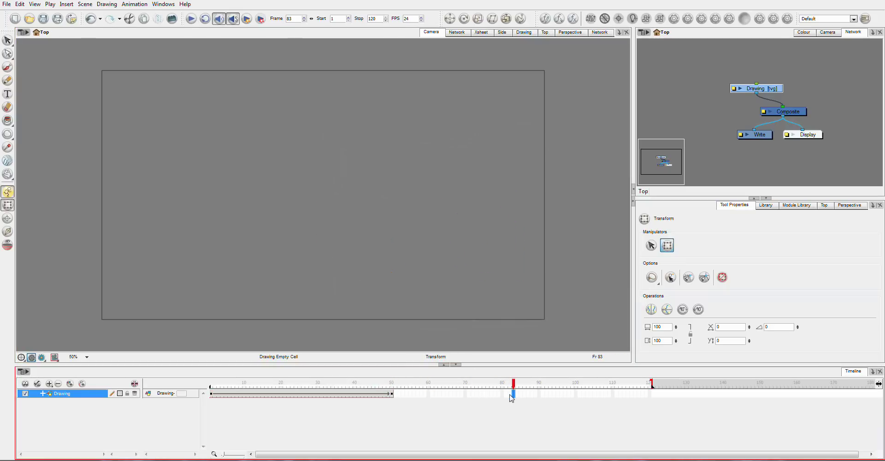
{"action": "key", "text": "F5"}
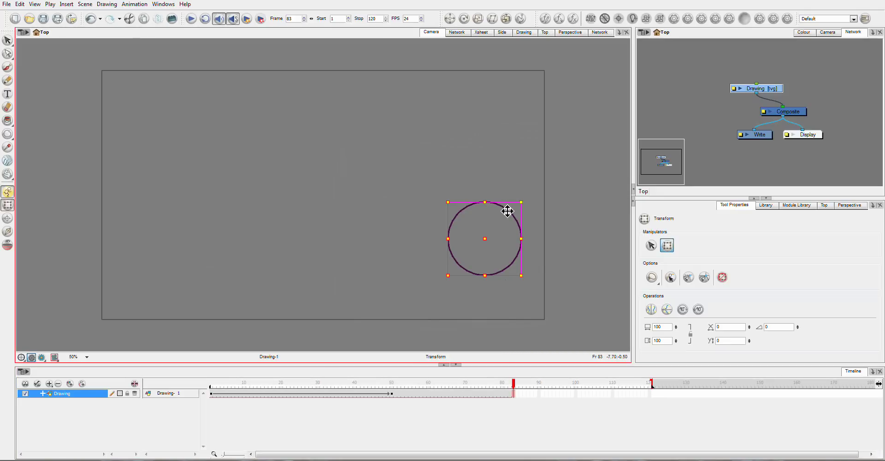
{"action": "left_click_drag", "start_coordinate": [507, 211], "coordinate": [297, 80]}
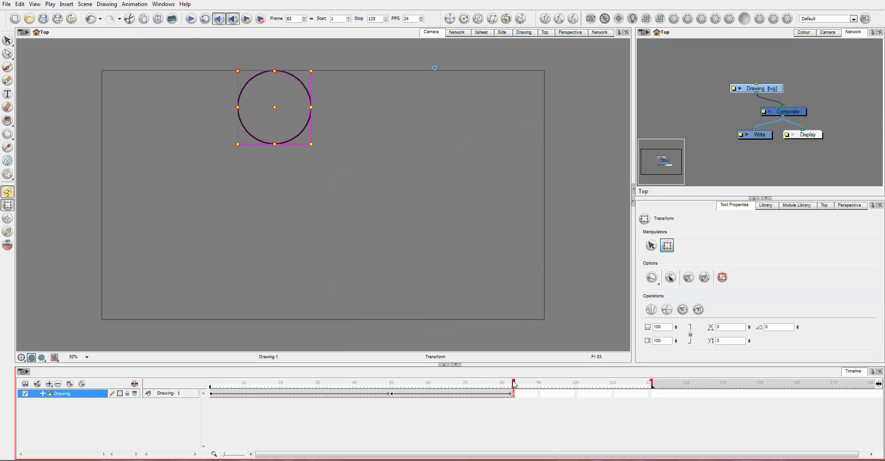
{"action": "left_click_drag", "start_coordinate": [513, 385], "coordinate": [395, 409]}
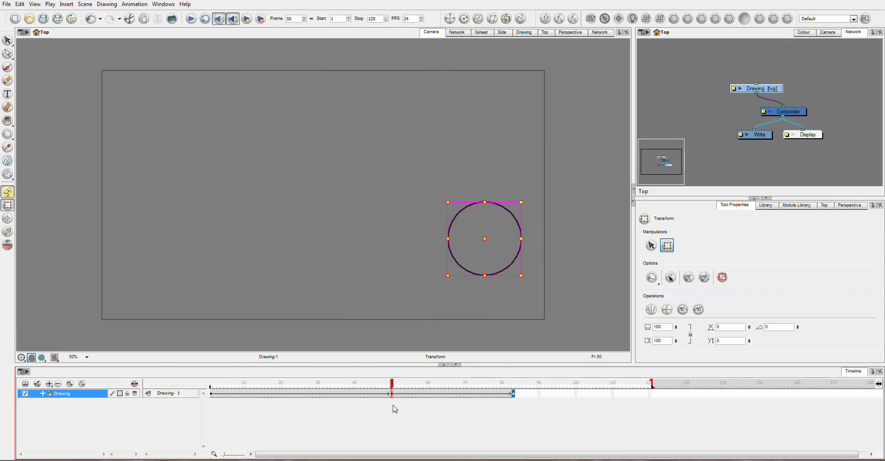
- Ease the frame-50 keyframe: left ratios 57.14 / 0.7, right ratios 99.7 / -3.52
{"action": "right_click", "coordinate": [393, 397]}
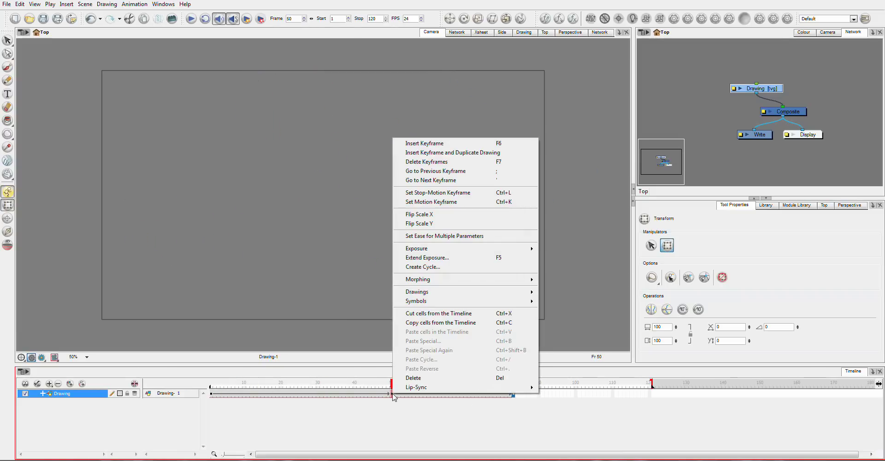
{"action": "left_click", "coordinate": [429, 236]}
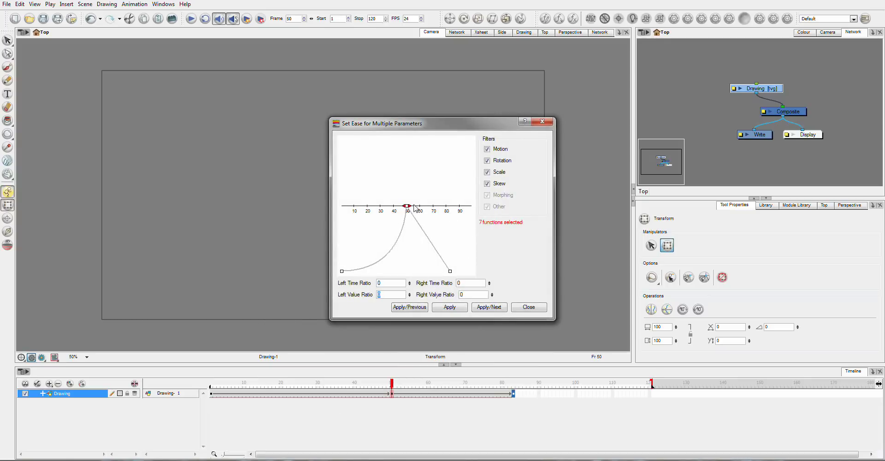
{"action": "left_click_drag", "start_coordinate": [408, 206], "coordinate": [369, 206]}
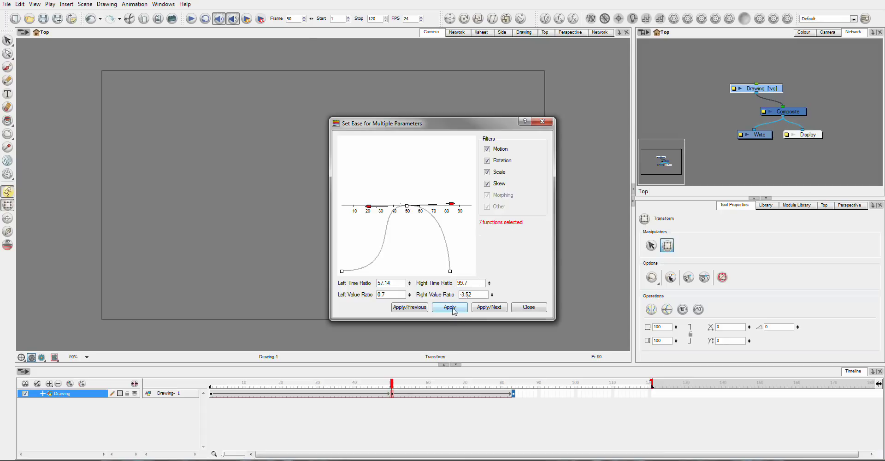
{"action": "left_click", "coordinate": [529, 307]}
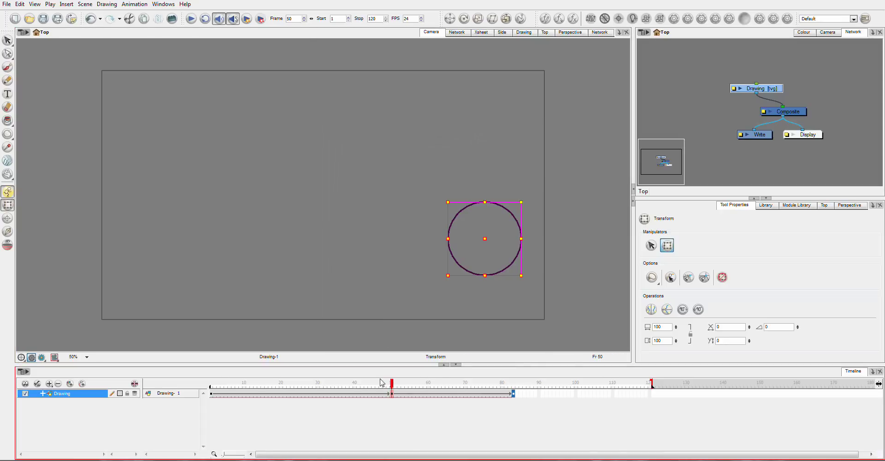
{"action": "left_click_drag", "start_coordinate": [391, 380], "coordinate": [211, 379]}
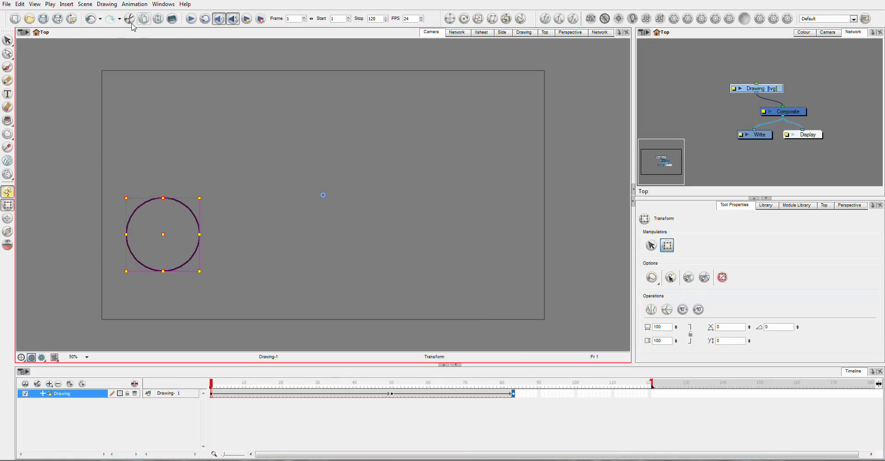
- Play back the circle's animation, return to frame 1, and disable the Drawing layer
{"action": "left_click", "coordinate": [192, 18]}
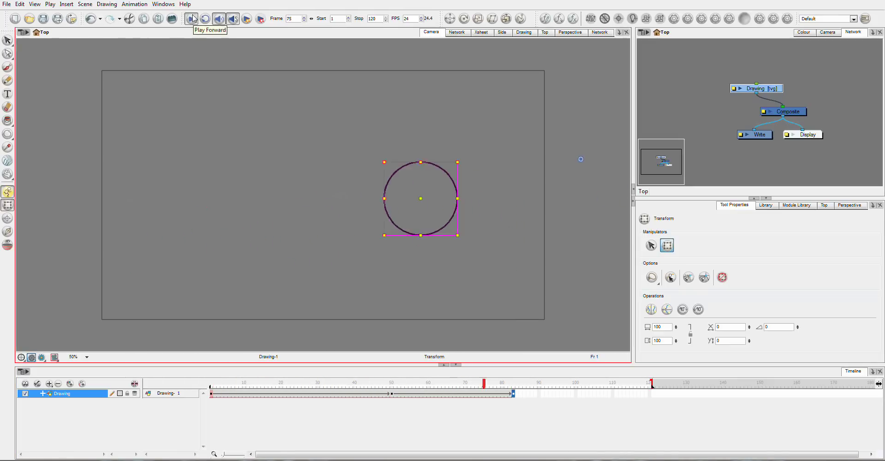
{"action": "left_click", "coordinate": [193, 19]}
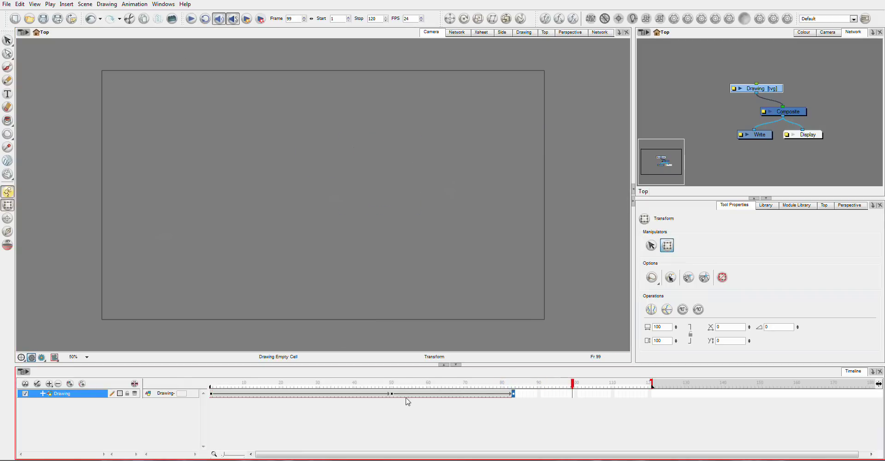
{"action": "left_click", "coordinate": [213, 396]}
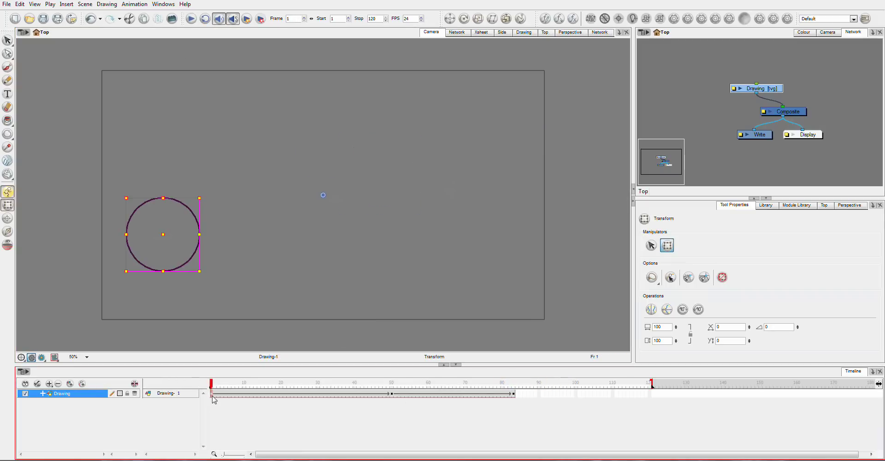
{"action": "left_click", "coordinate": [26, 394]}
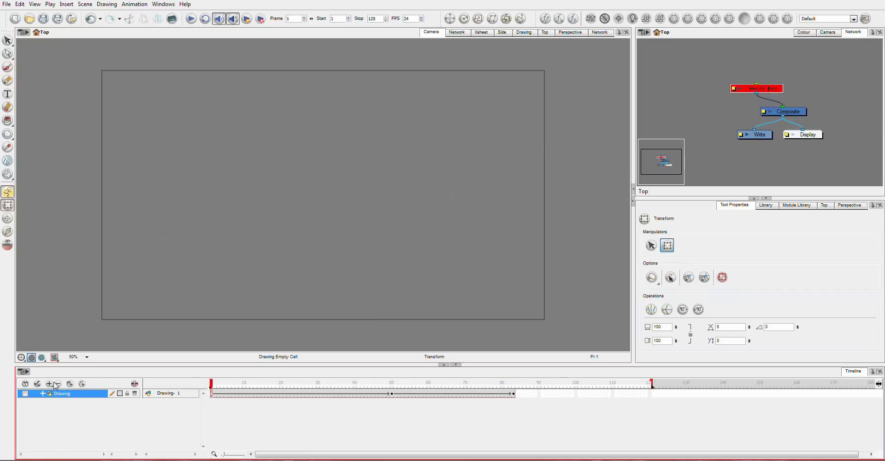
- Add a new Drawing layer and select its frame 1
{"action": "left_click", "coordinate": [50, 385]}
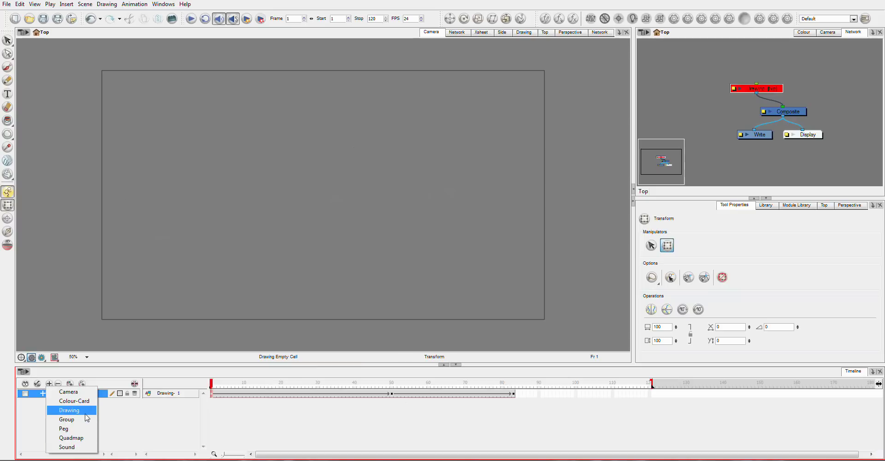
{"action": "left_click", "coordinate": [69, 411]}
{"action": "left_click", "coordinate": [211, 394]}
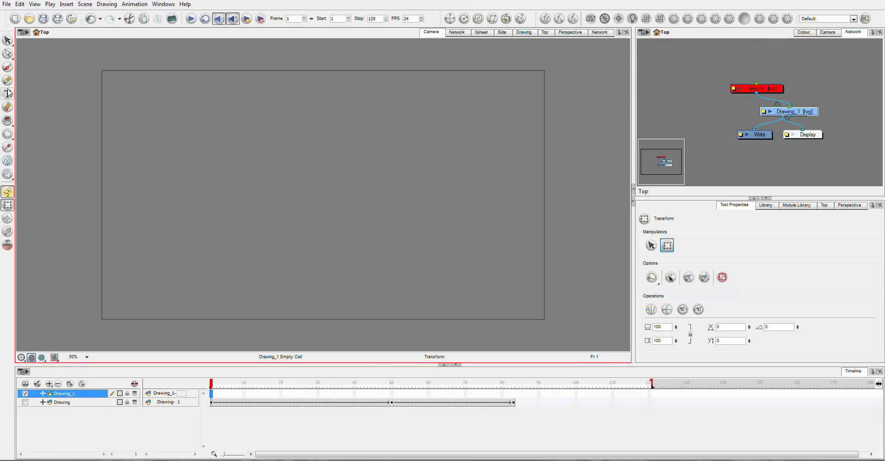
- Draw a flat ellipse at the lower left and expose it through frame 50
{"action": "left_click", "coordinate": [8, 134]}
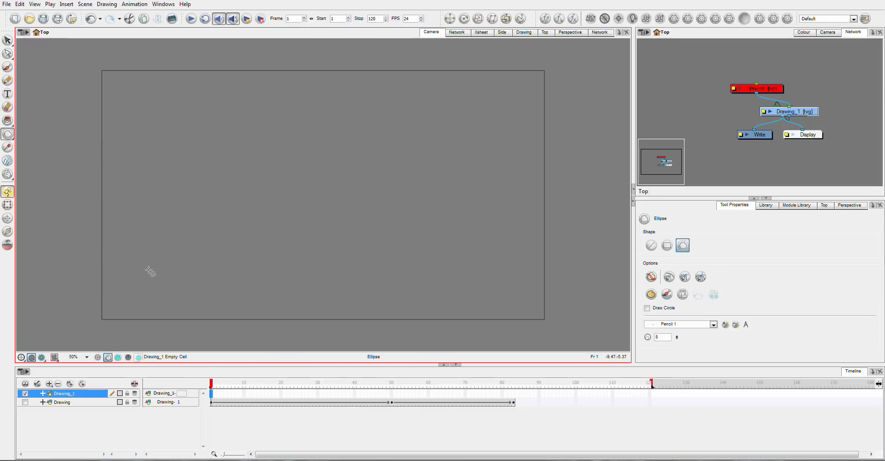
{"action": "mouse_move", "coordinate": [146, 269]}
{"action": "left_mouse_down"}
{"action": "mouse_move", "coordinate": [182, 283]}
{"action": "mouse_move", "coordinate": [230, 278]}
{"action": "mouse_move", "coordinate": [229, 286]}
{"action": "left_mouse_up"}
{"action": "left_click", "coordinate": [320, 411]}
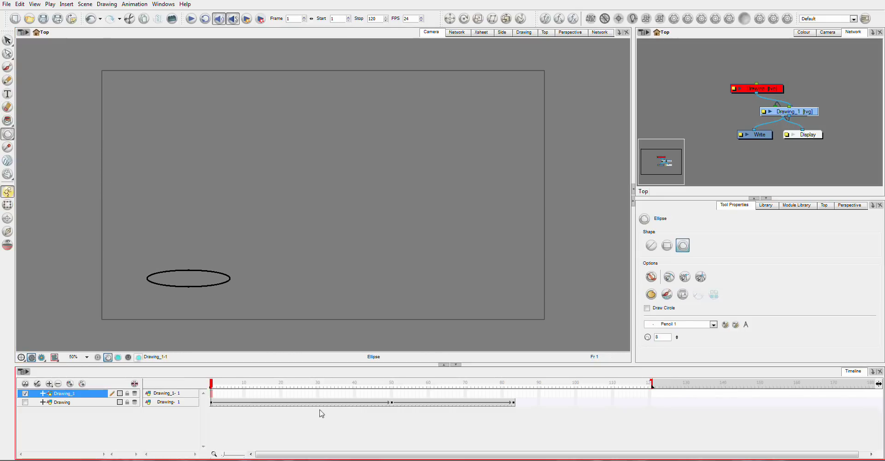
{"action": "left_click", "coordinate": [392, 394]}
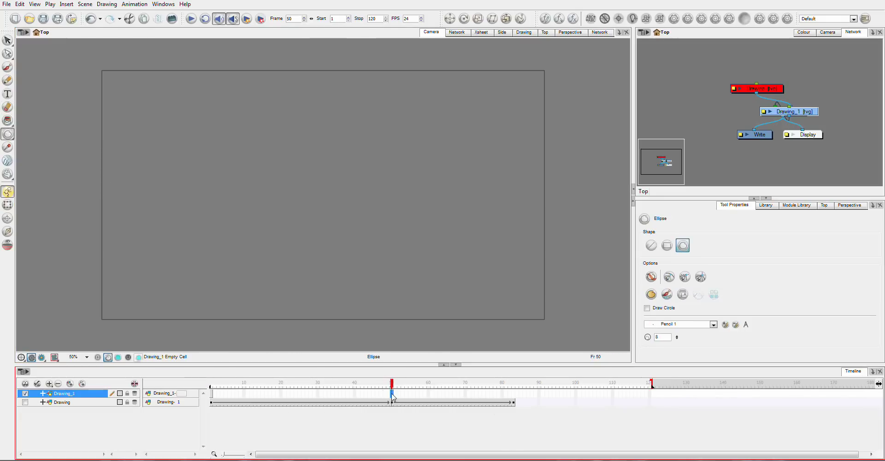
{"action": "key", "text": "F5"}
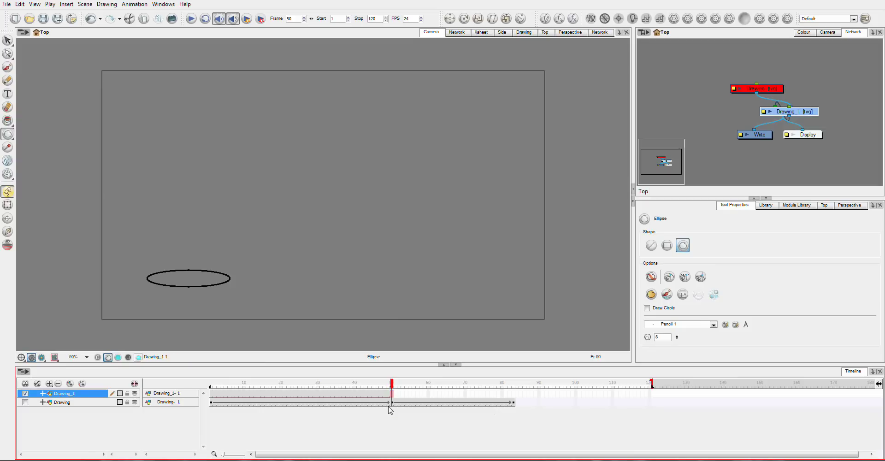
{"action": "left_click_drag", "start_coordinate": [392, 387], "coordinate": [211, 388]}
{"action": "left_click", "coordinate": [8, 205]}
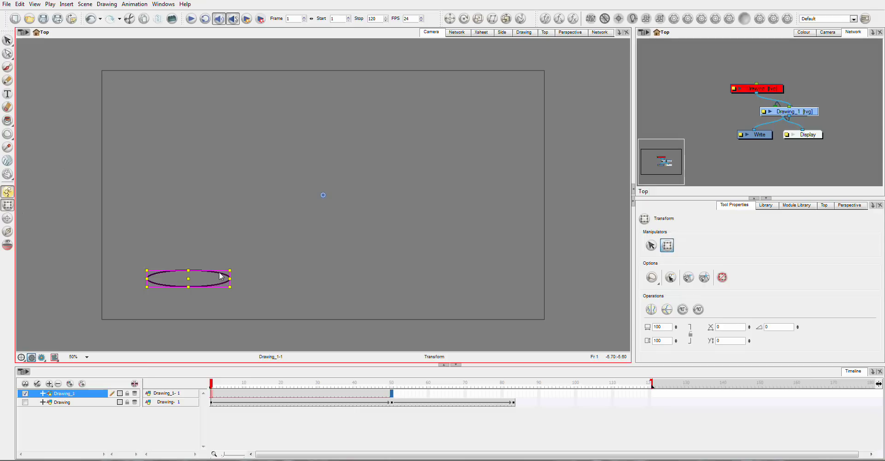
- At frame 50, move the ellipse to the lower right and tilt it, then scrub to preview
{"action": "key", "text": "ctrl+c"}
{"action": "left_click", "coordinate": [391, 394]}
{"action": "left_click_drag", "start_coordinate": [230, 278], "coordinate": [394, 382]}
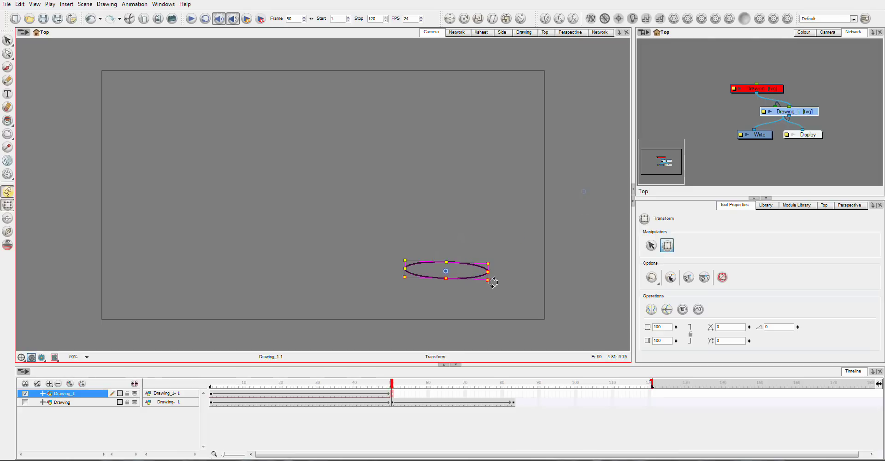
{"action": "left_click_drag", "start_coordinate": [493, 282], "coordinate": [353, 282]}
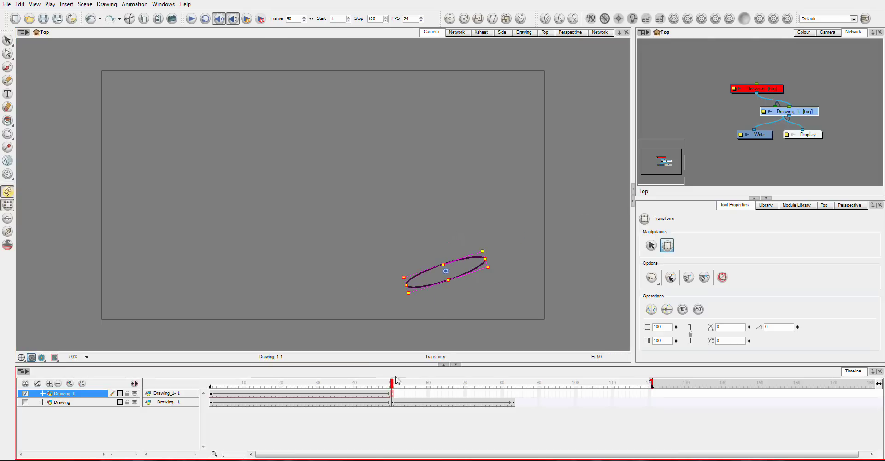
{"action": "left_click_drag", "start_coordinate": [391, 385], "coordinate": [208, 385]}
{"action": "left_click_drag", "start_coordinate": [221, 416], "coordinate": [210, 455]}
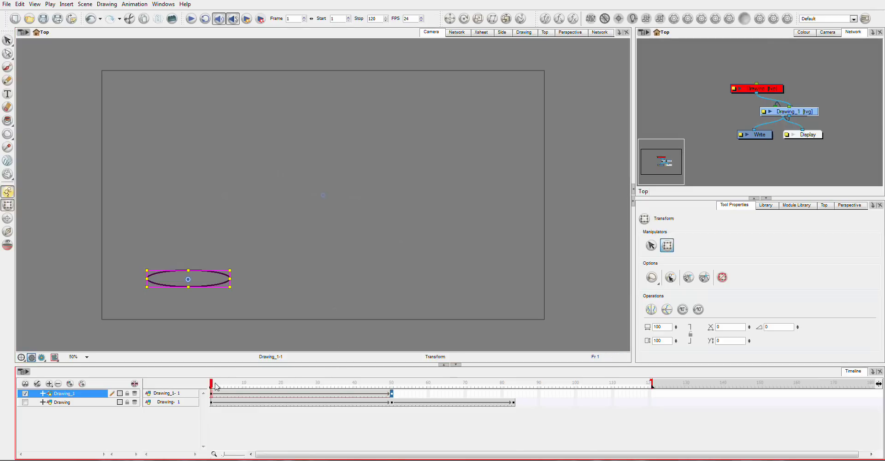
- Give the ellipse's frame-1 key an ease-out of 100 / 0.7, excluding rotation
{"action": "left_click_drag", "start_coordinate": [213, 386], "coordinate": [211, 408]}
{"action": "right_click", "coordinate": [213, 396]}
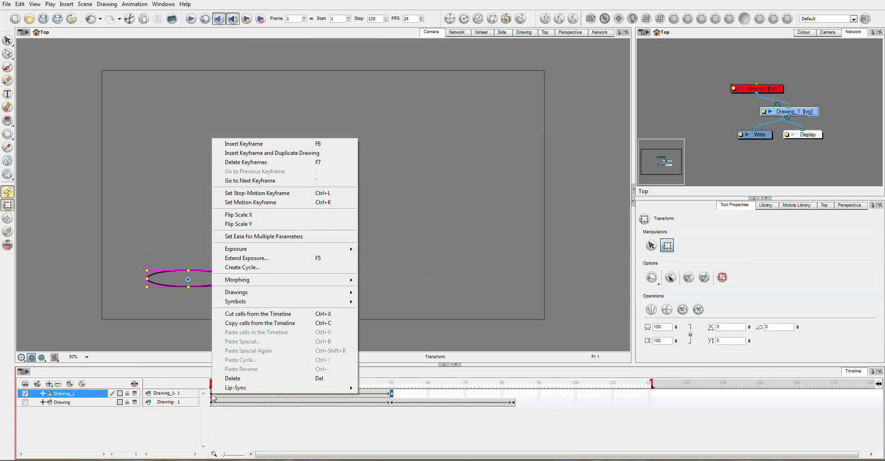
{"action": "left_click", "coordinate": [298, 236]}
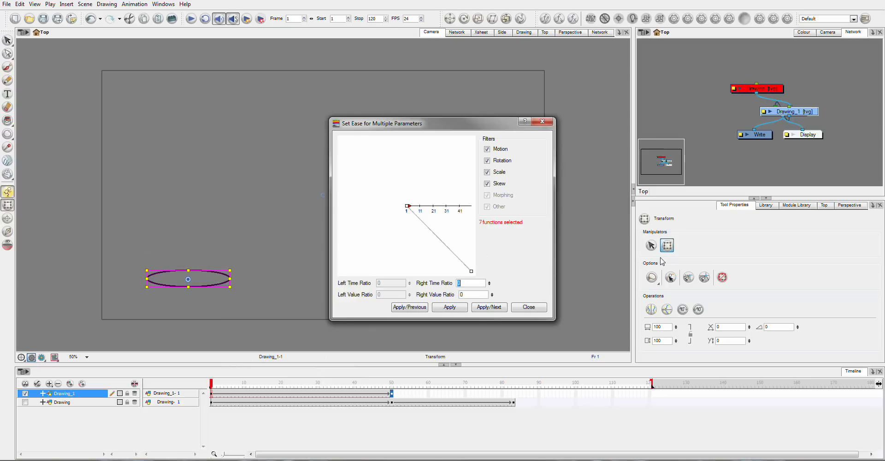
{"action": "left_click", "coordinate": [487, 161]}
{"action": "left_click_drag", "start_coordinate": [411, 210], "coordinate": [482, 221]}
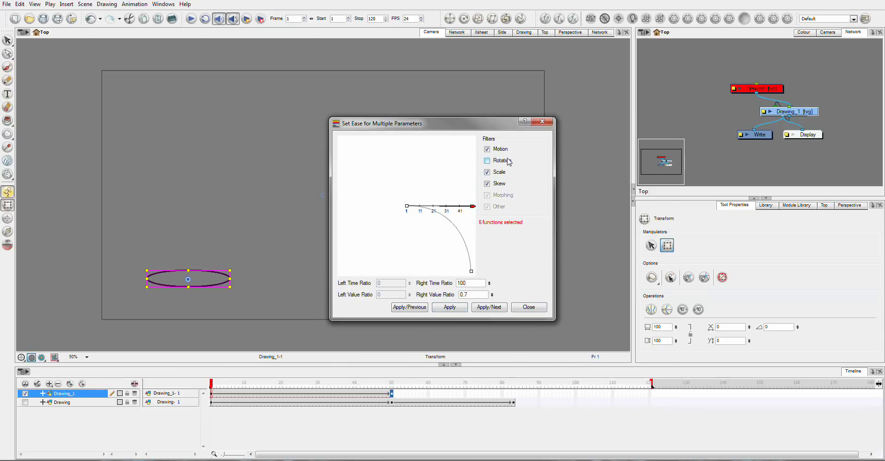
{"action": "left_click", "coordinate": [518, 310]}
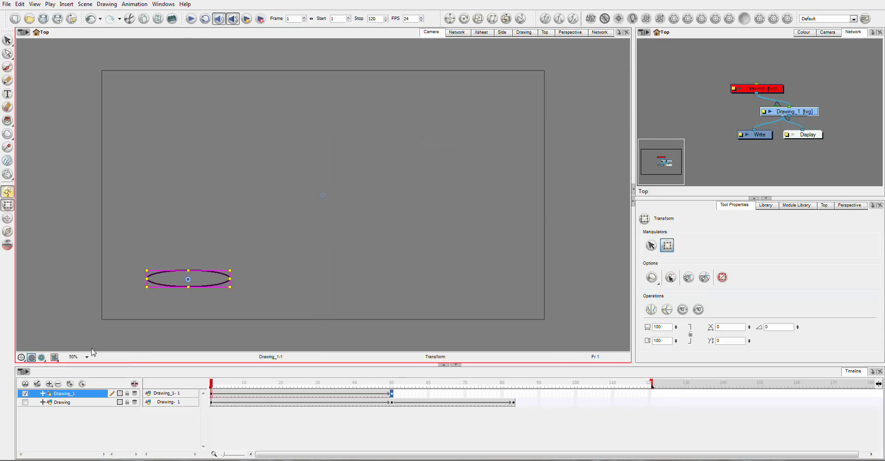
{"action": "left_click", "coordinate": [191, 19]}
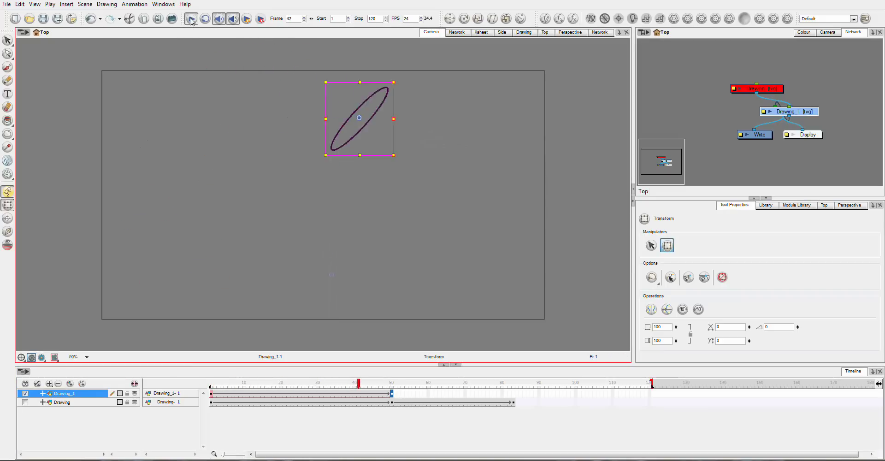
{"action": "left_click", "coordinate": [191, 19]}
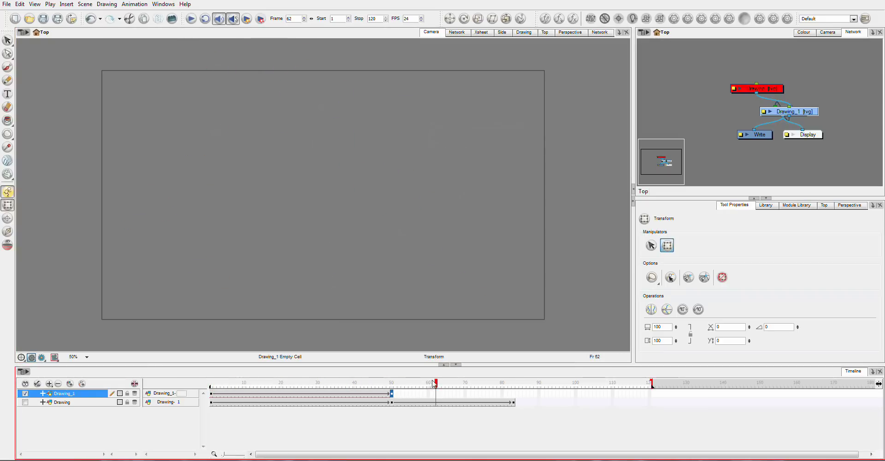
{"action": "left_click_drag", "start_coordinate": [434, 384], "coordinate": [200, 417]}
{"action": "left_click", "coordinate": [191, 23]}
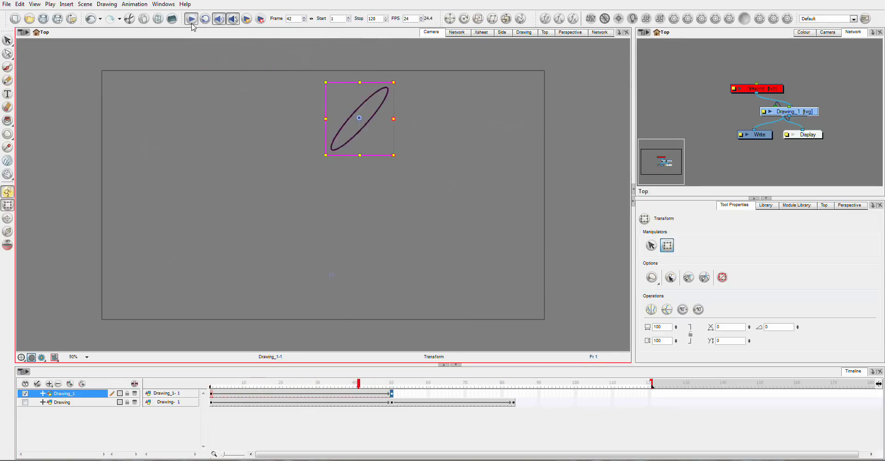
{"action": "left_click", "coordinate": [187, 181]}
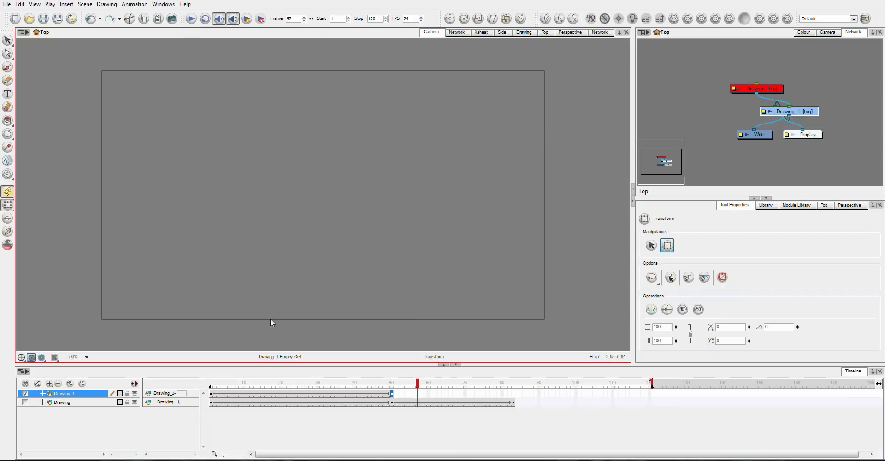
{"action": "left_click", "coordinate": [43, 394]}
- Select Drawing_1's Pos x, Pos y and Pos z keys at frame 50 and apply Set Ease for Multiple Parameters
{"action": "left_click", "coordinate": [218, 403]}
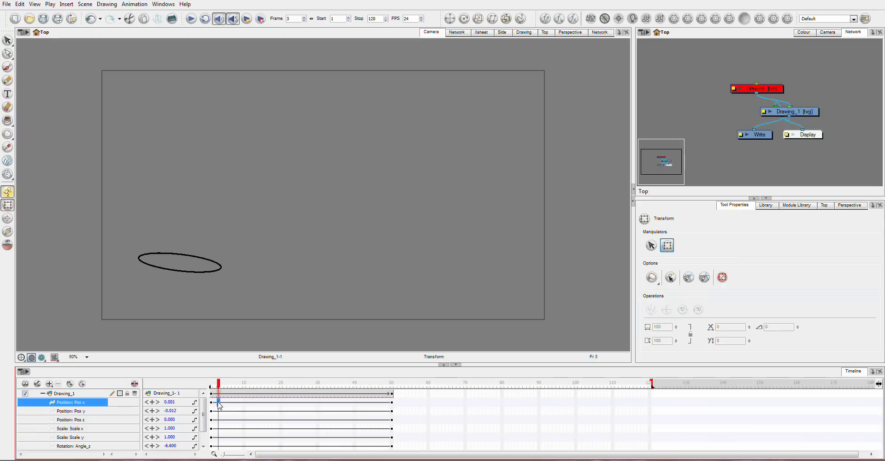
{"action": "left_click", "coordinate": [391, 403]}
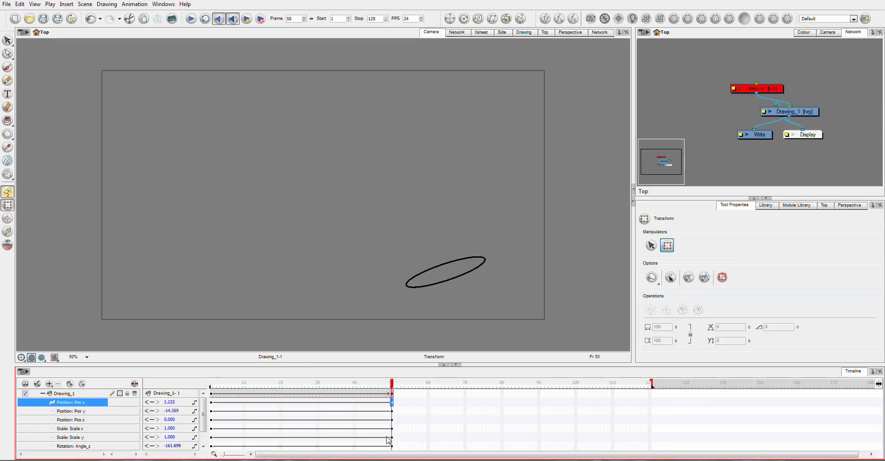
{"action": "left_click", "coordinate": [391, 429]}
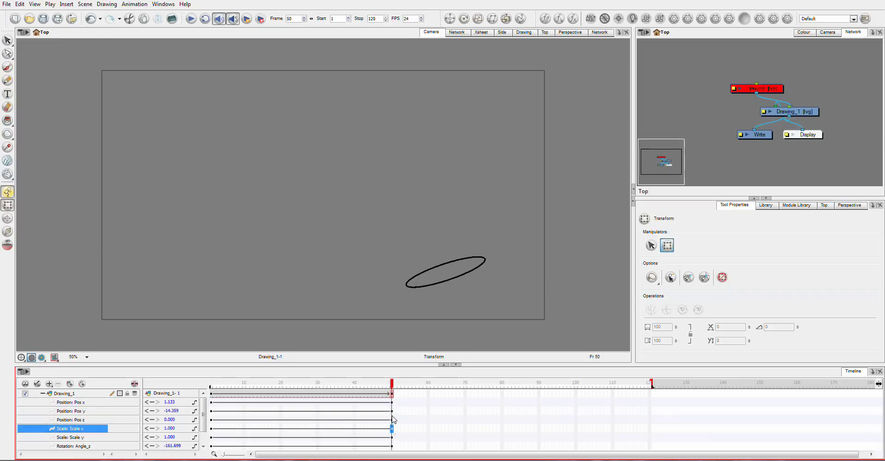
{"action": "left_click", "coordinate": [392, 411], "text": "shift"}
{"action": "left_click", "coordinate": [392, 419]}
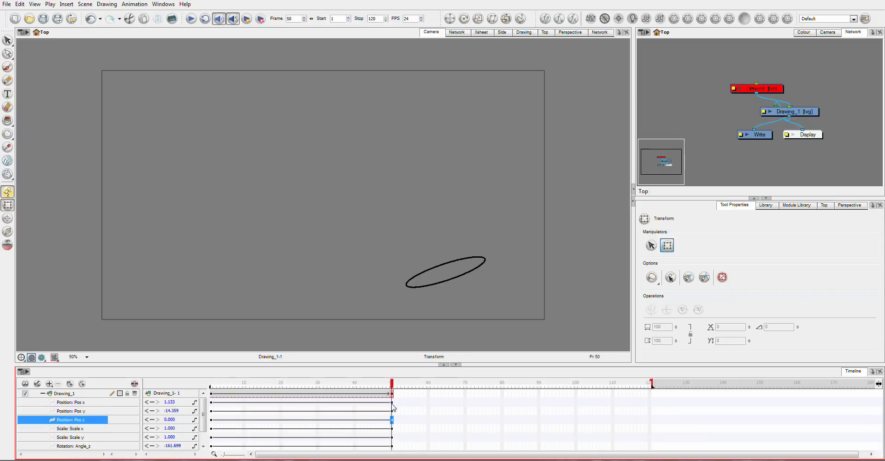
{"action": "left_click", "coordinate": [392, 404], "text": "shift"}
{"action": "right_click", "coordinate": [392, 413]}
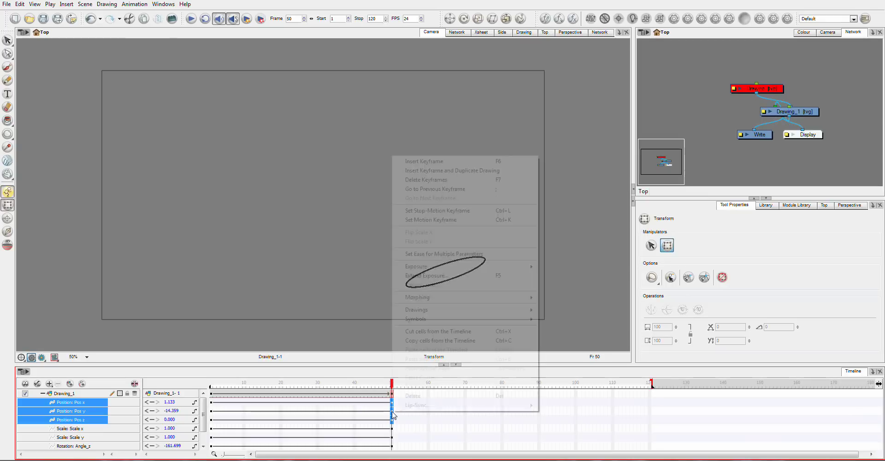
{"action": "left_click", "coordinate": [433, 254]}
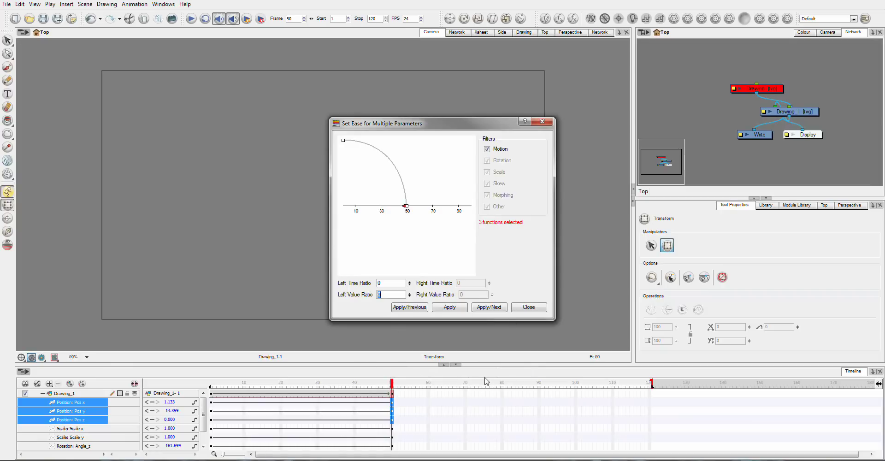
{"action": "left_click", "coordinate": [534, 311]}
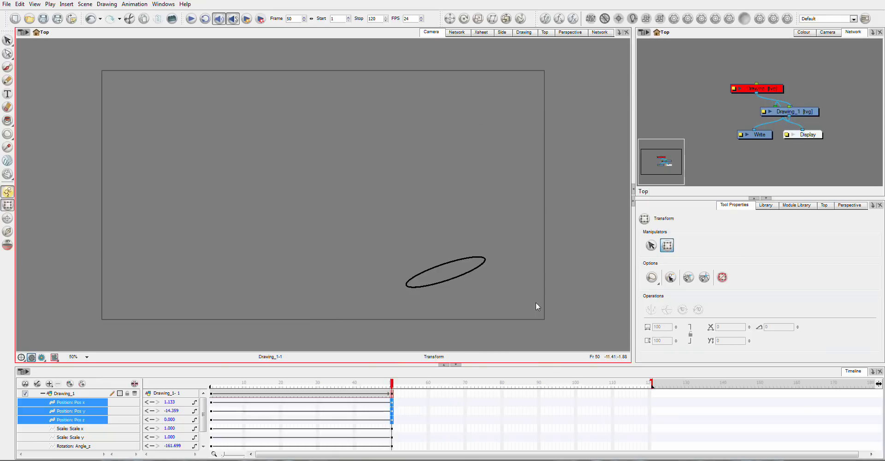